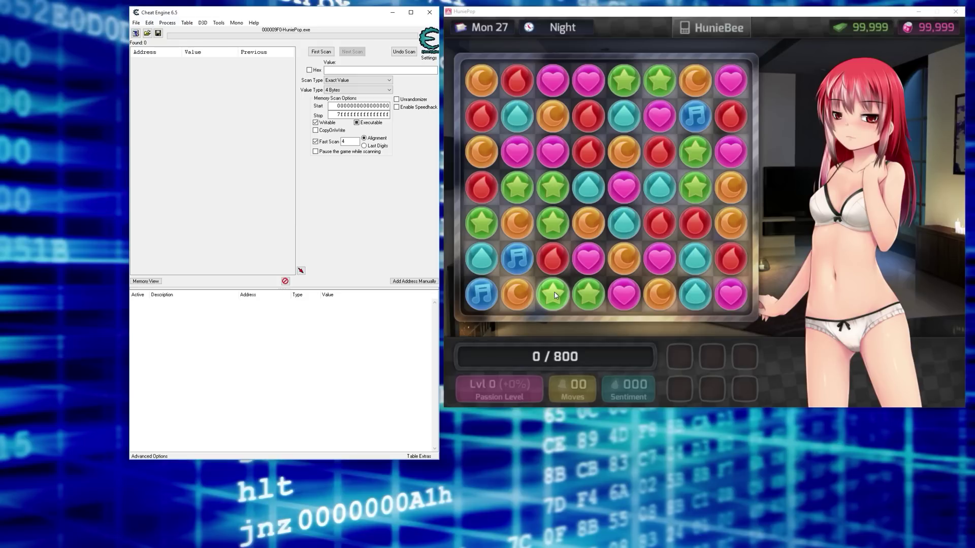
Look through Cheat Engine's tools list and memory viewer, closing both without running anything.
click(219, 22)
click(225, 33)
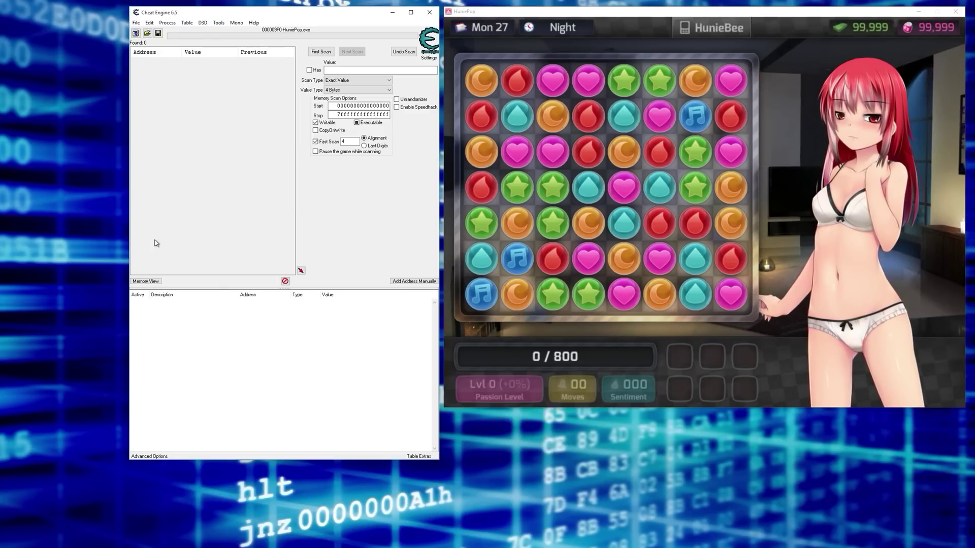
click(155, 283)
click(437, 19)
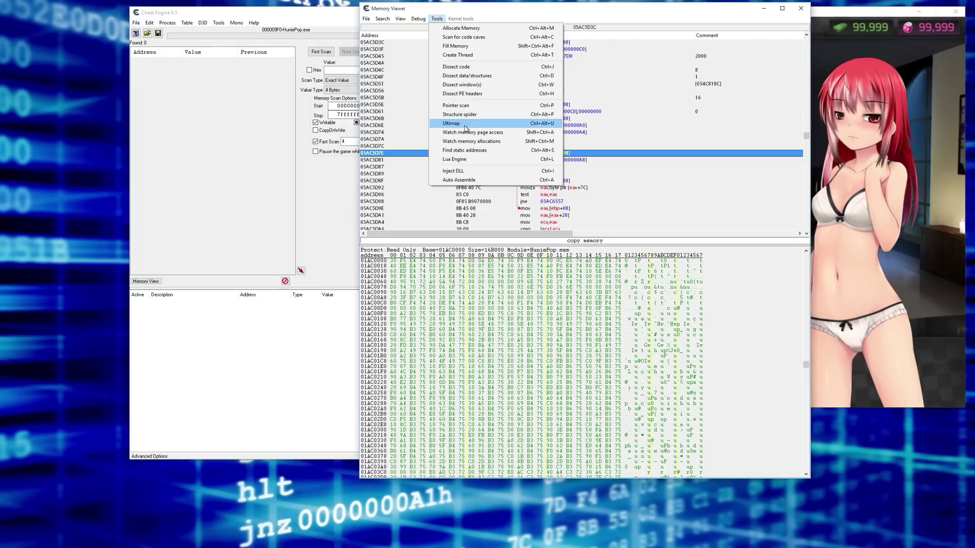
click(818, 14)
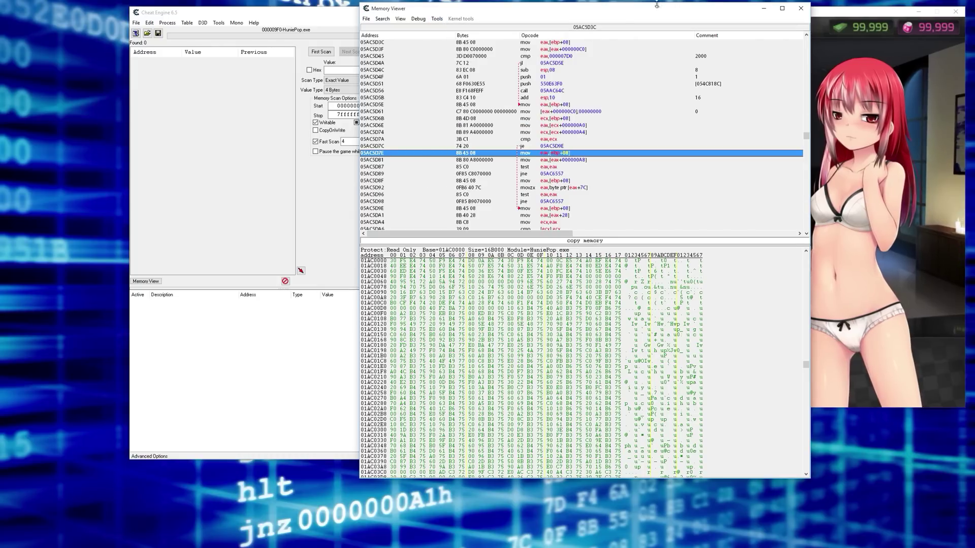
click(801, 8)
View Cheat Engine's About information, declining to run DBVM.
click(254, 22)
click(280, 53)
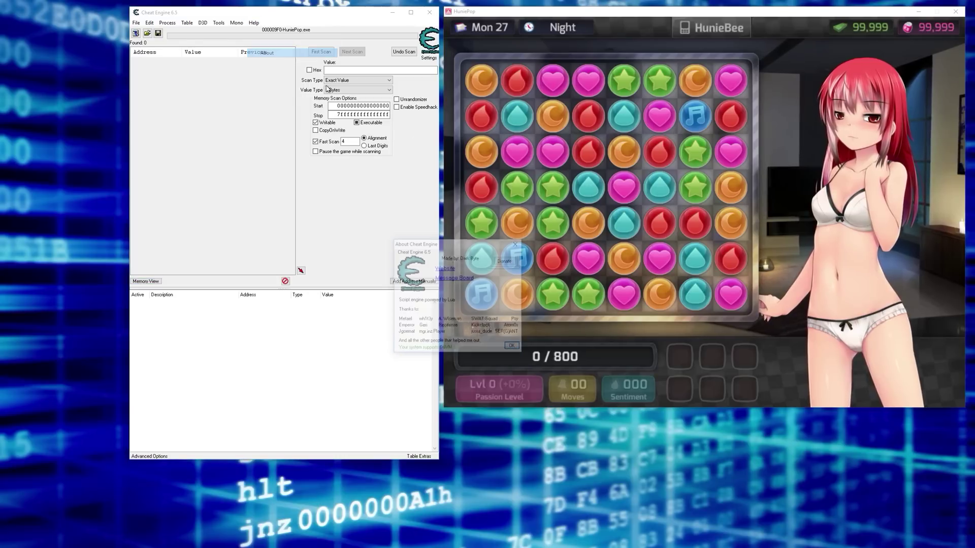
click(444, 350)
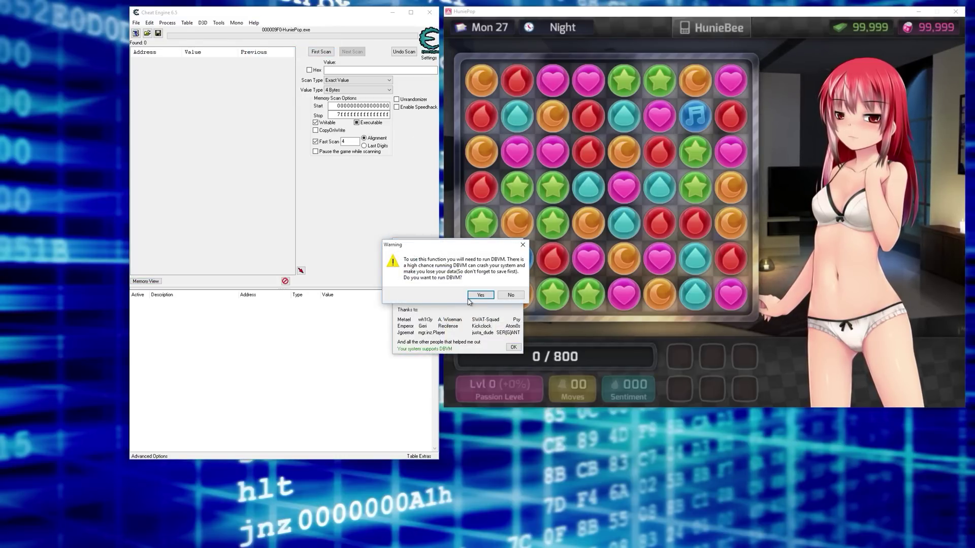
click(511, 296)
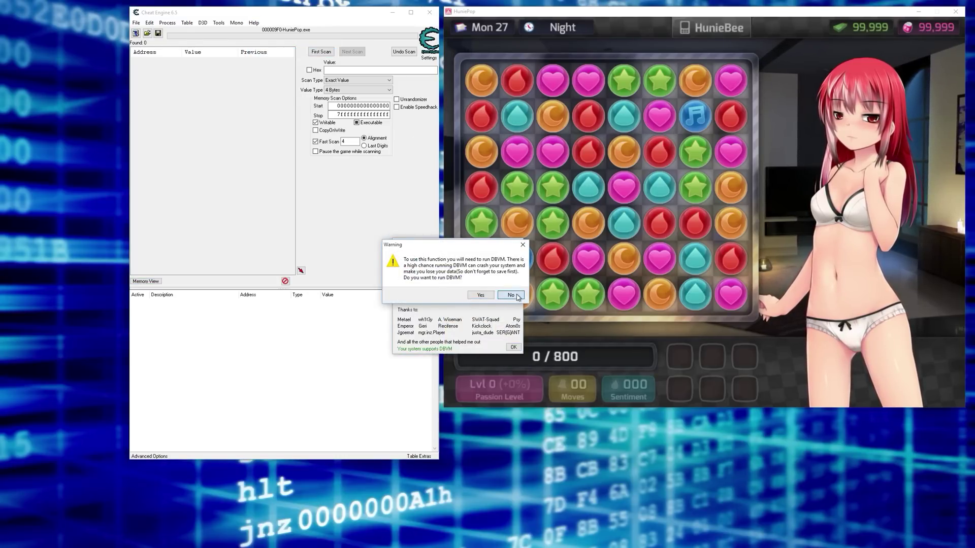
click(513, 347)
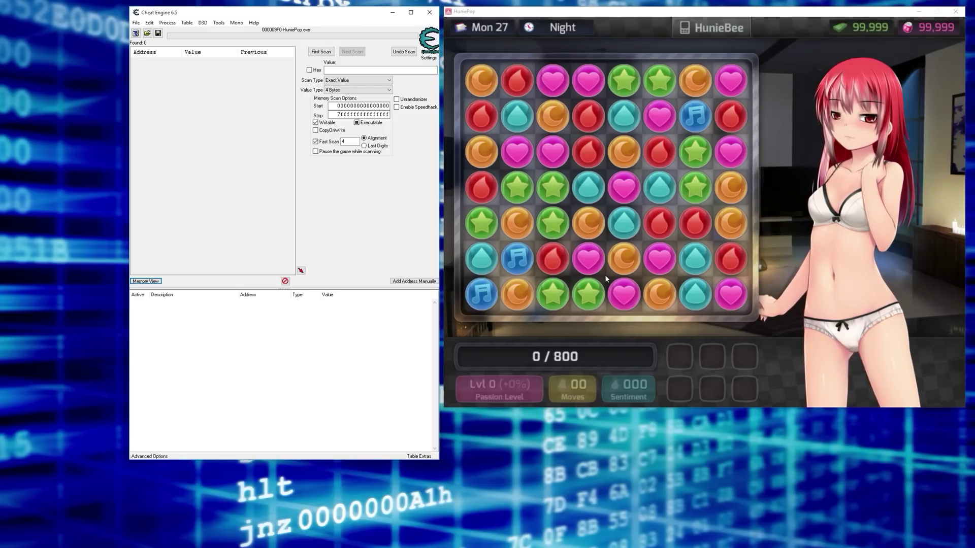
Make three-in-a-row matches of drops, hearts and notes on the HuniePop board.
mouse_move(481, 222)
mouse_down()
mouse_move(461, 167)
mouse_move(478, 172)
mouse_move(482, 220)
mouse_up()
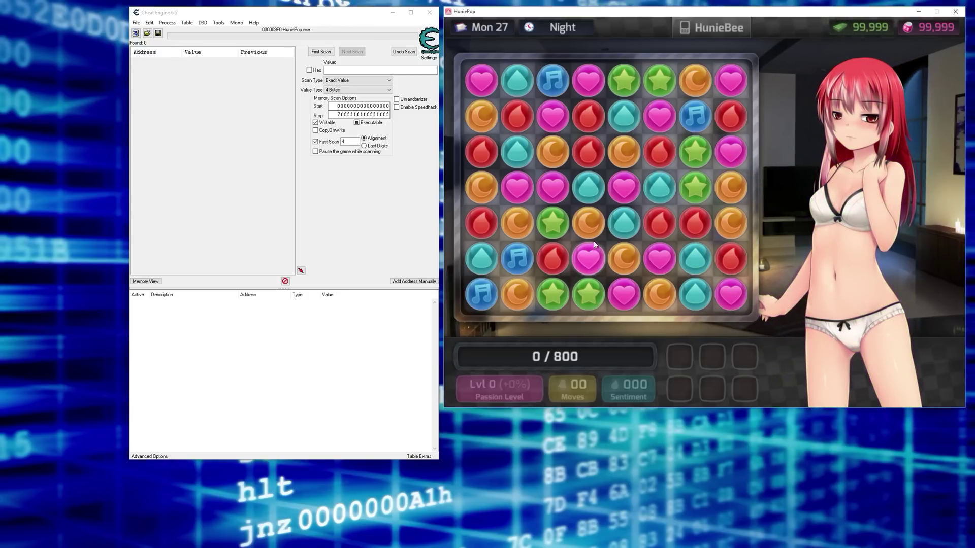
drag(628, 186, 629, 208)
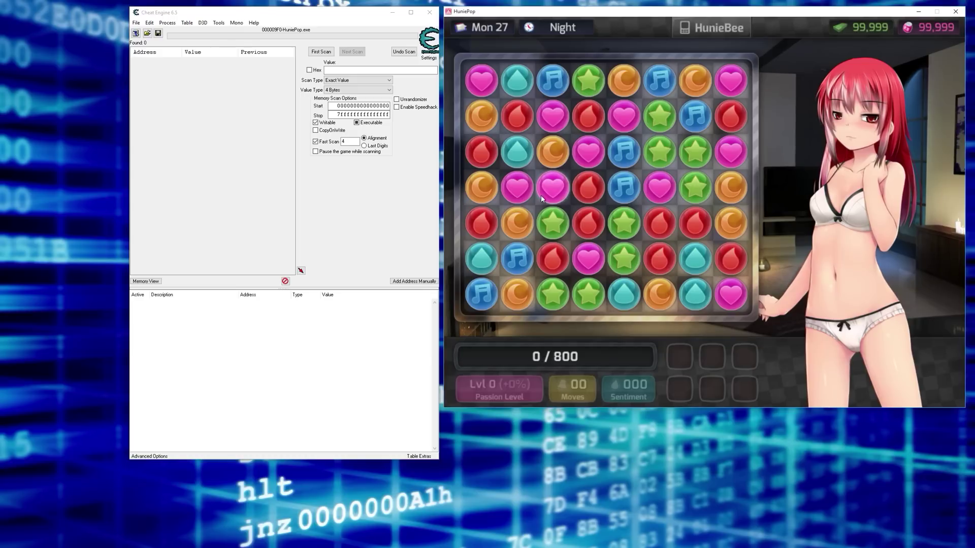
drag(553, 152, 592, 158)
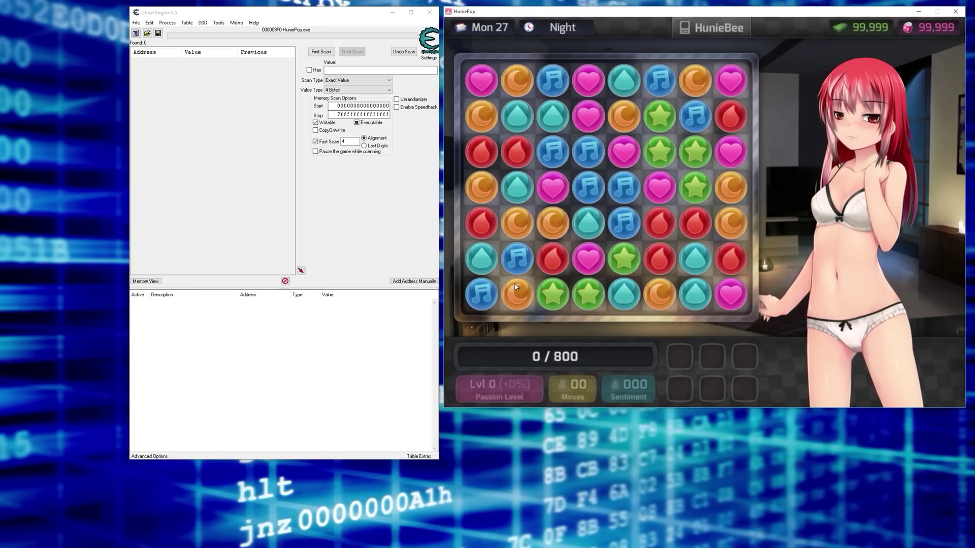
drag(635, 185, 629, 162)
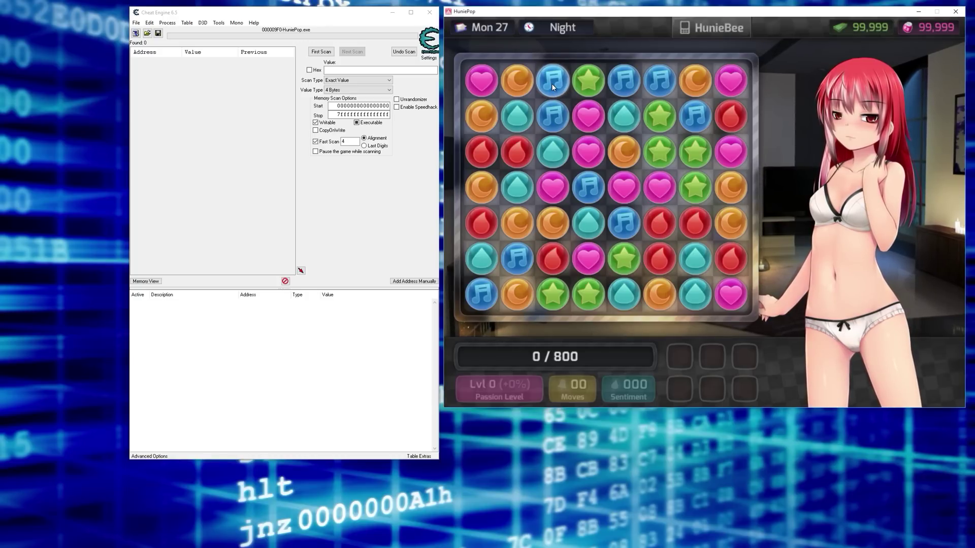
drag(551, 83, 589, 82)
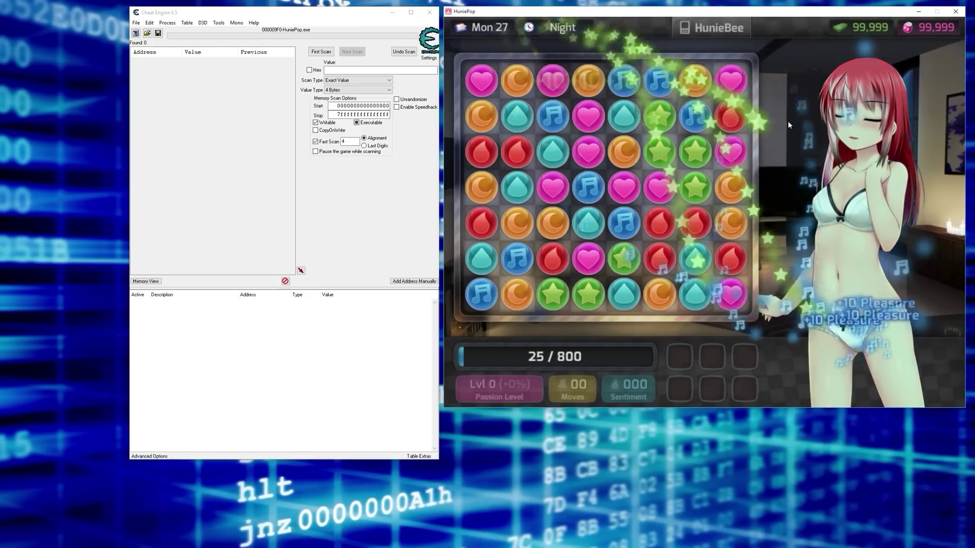
View Audrey's preferences in the HunieBee Girls panel, then close it to return to the board.
right_click(788, 120)
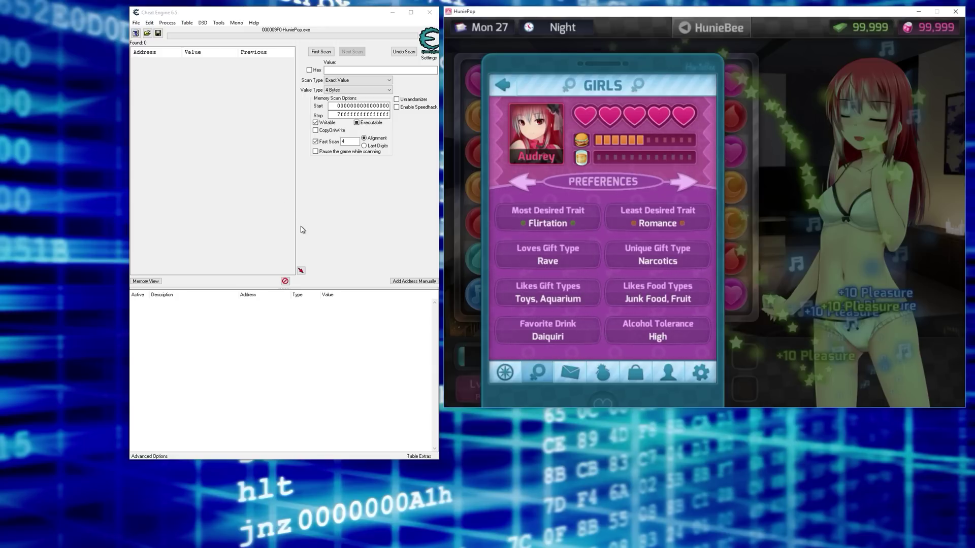
click(806, 229)
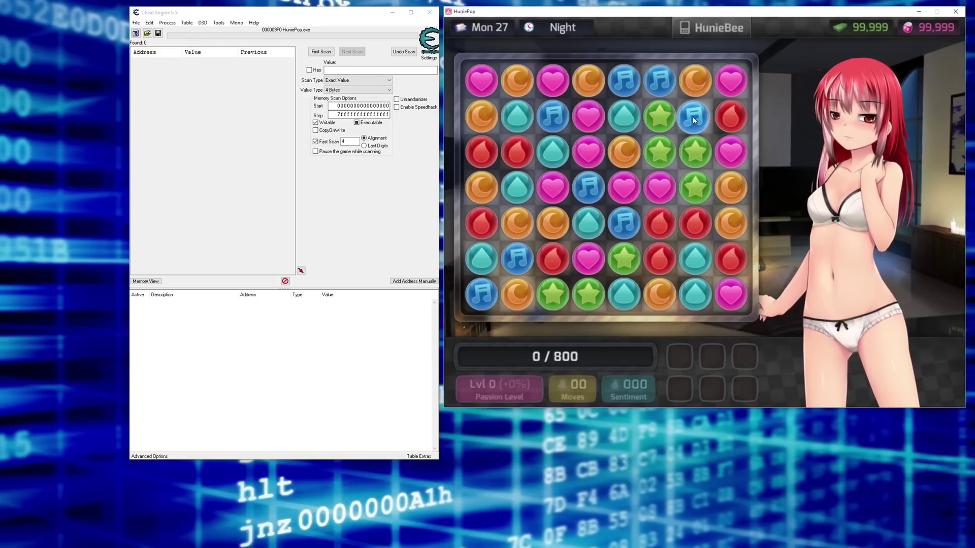
Swap tiles in column 7, then set Cheat Engine's scan type to Unknown initial value.
drag(693, 117, 694, 81)
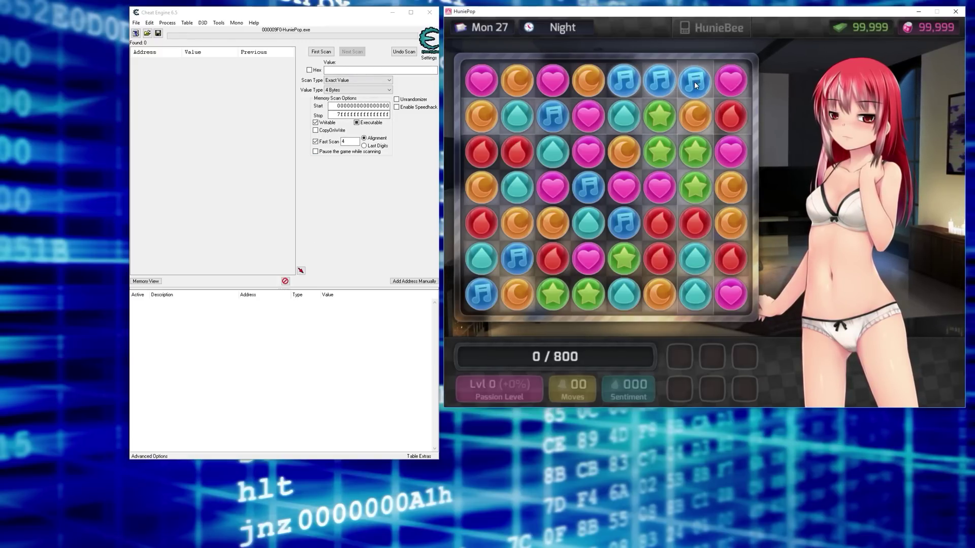
key(Escape)
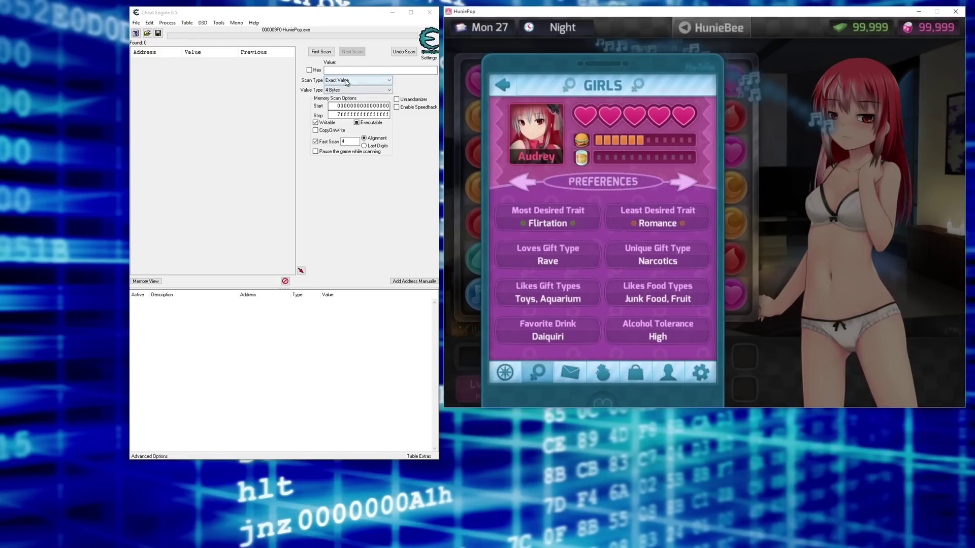
click(345, 82)
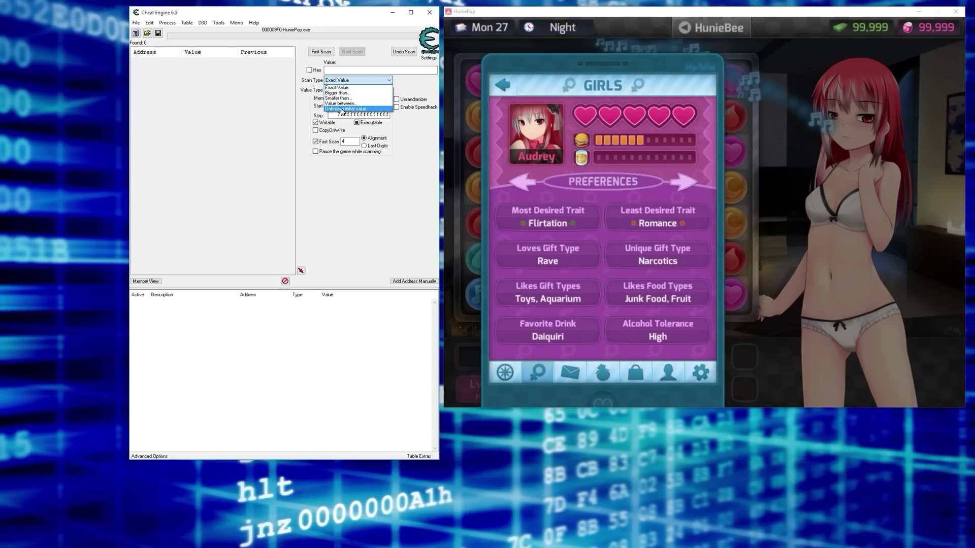
click(343, 109)
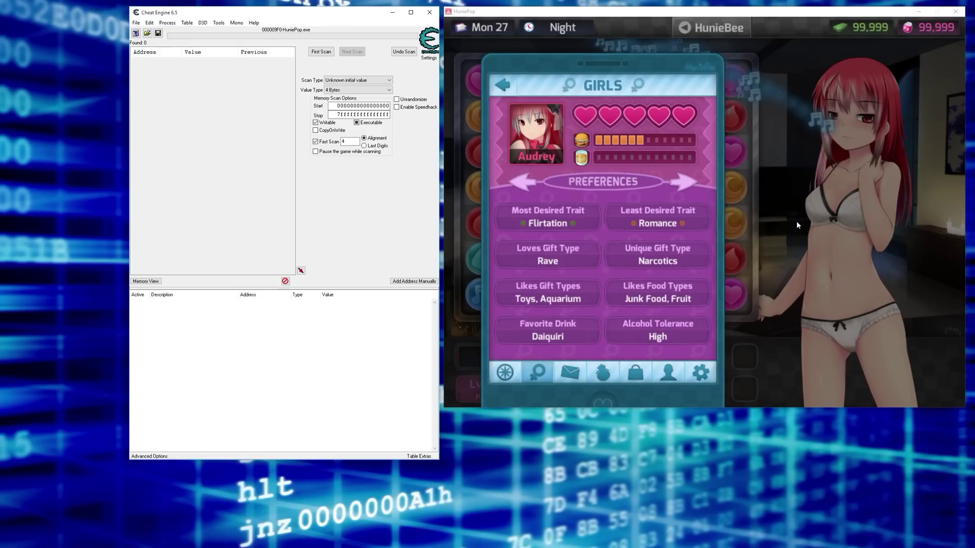
Toggle the HunieBee profile panel open and closed several times, ending with the board visible.
click(795, 240)
right_click(797, 242)
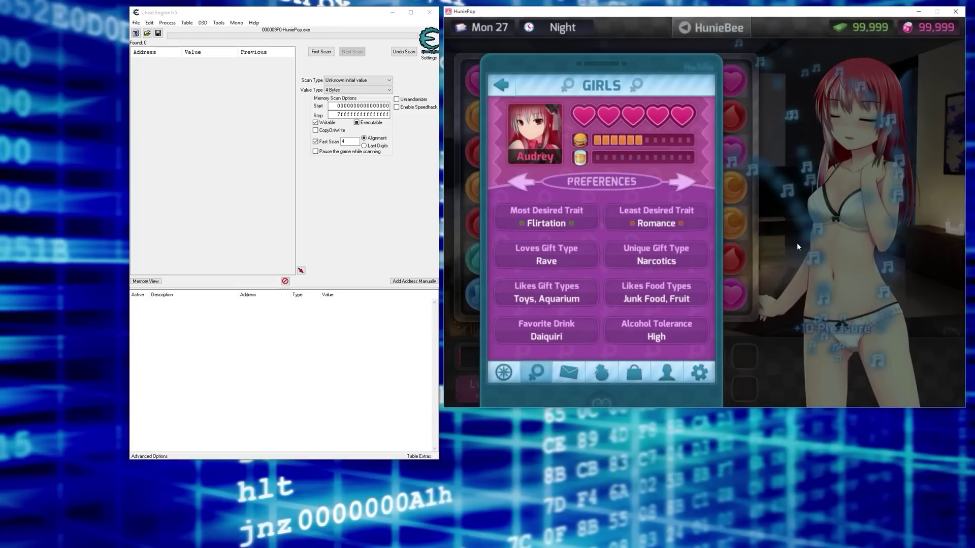
right_click(798, 300)
right_click(800, 299)
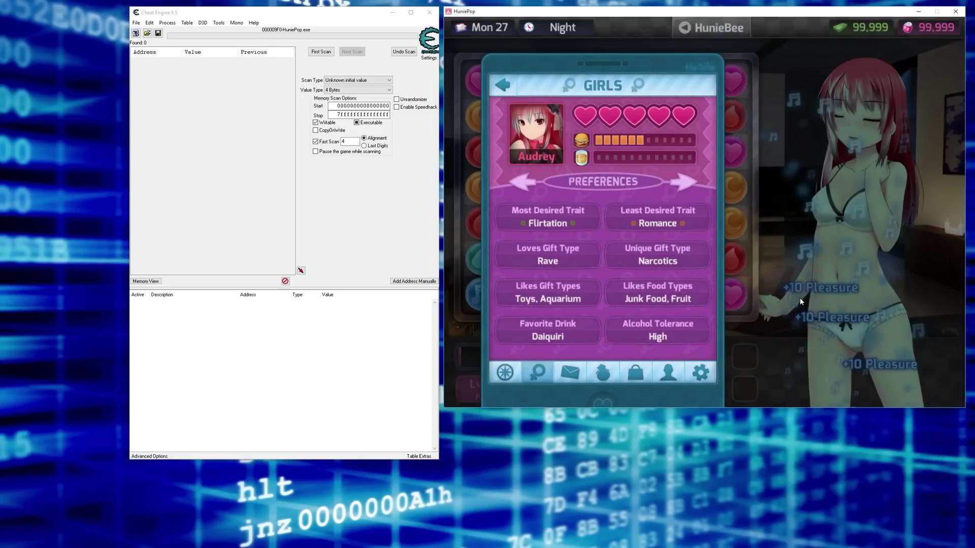
right_click(795, 275)
right_click(794, 273)
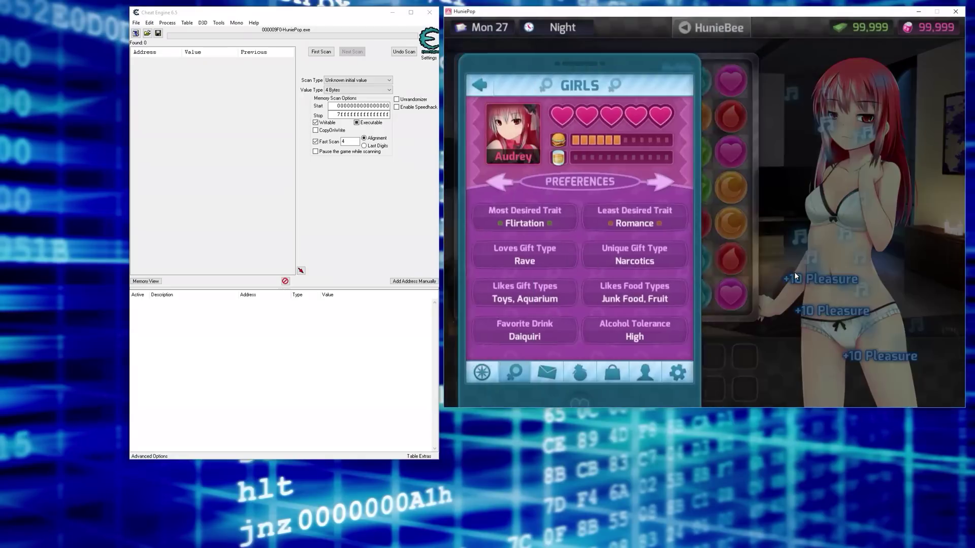
right_click(788, 240)
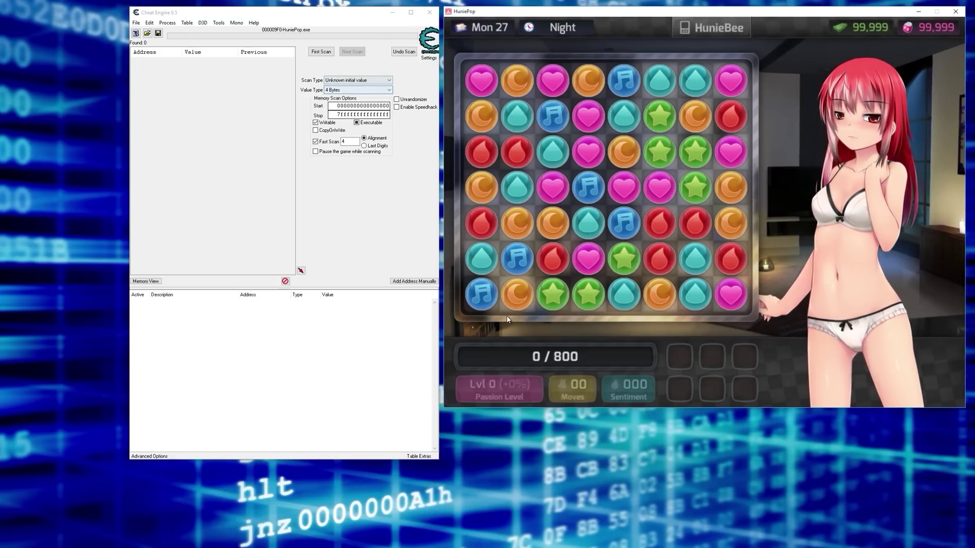
Enable the speed hack, make a move, and run a fresh Exact Value first scan for 0.
click(397, 108)
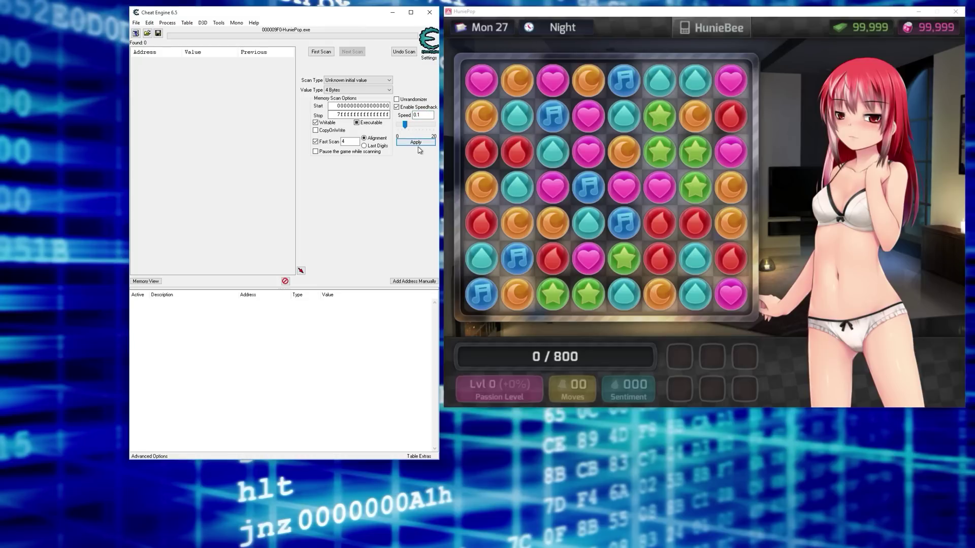
click(696, 197)
mouse_move(697, 197)
mouse_down()
mouse_move(620, 189)
mouse_move(696, 189)
mouse_move(549, 187)
mouse_move(698, 192)
mouse_up()
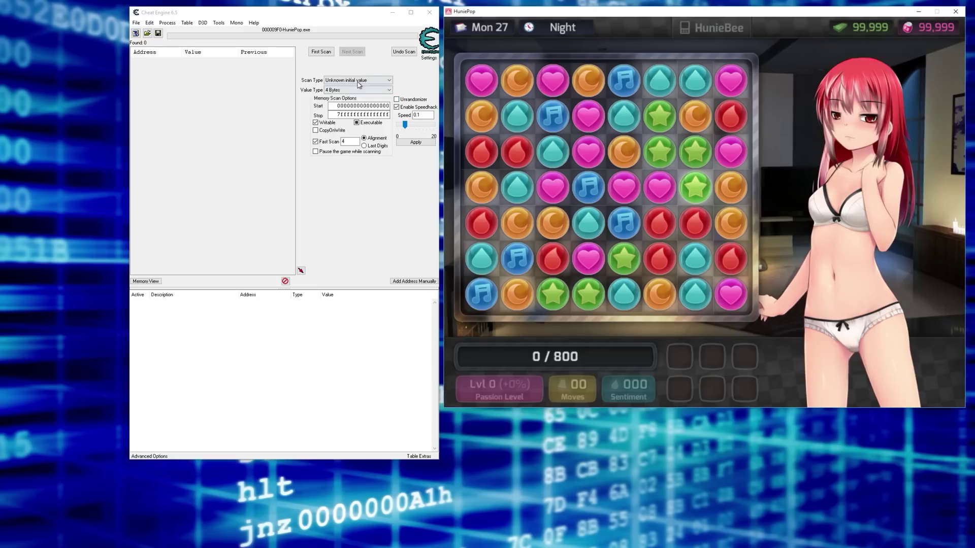
click(321, 51)
click(333, 80)
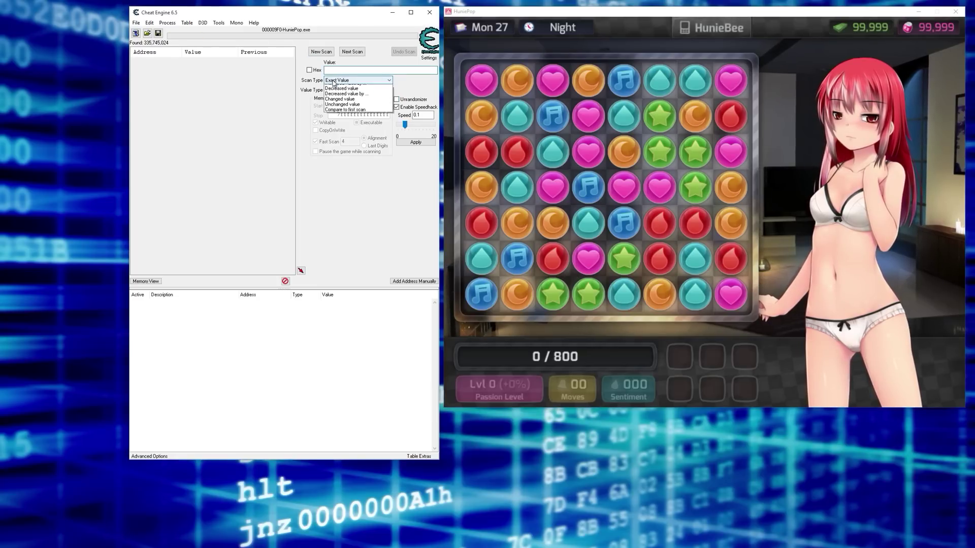
click(338, 70)
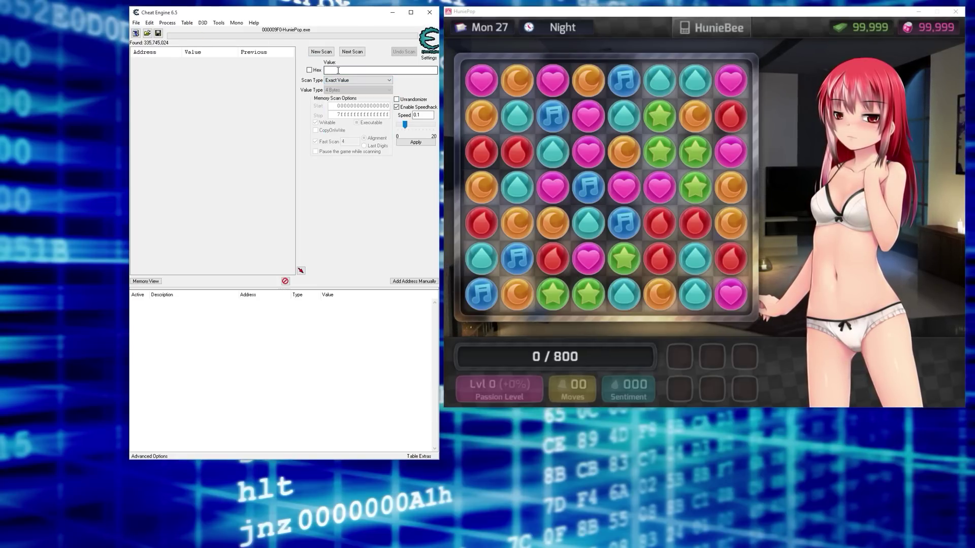
click(325, 52)
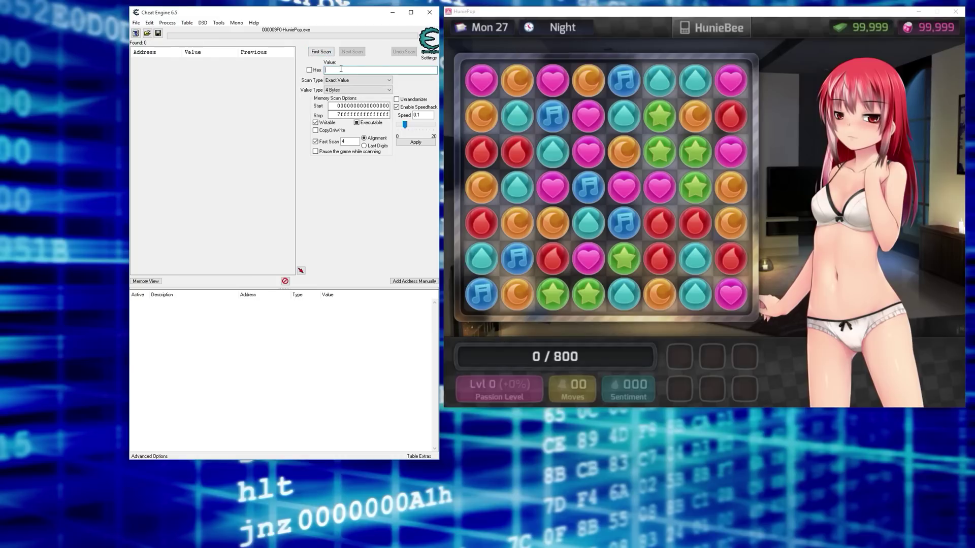
click(321, 52)
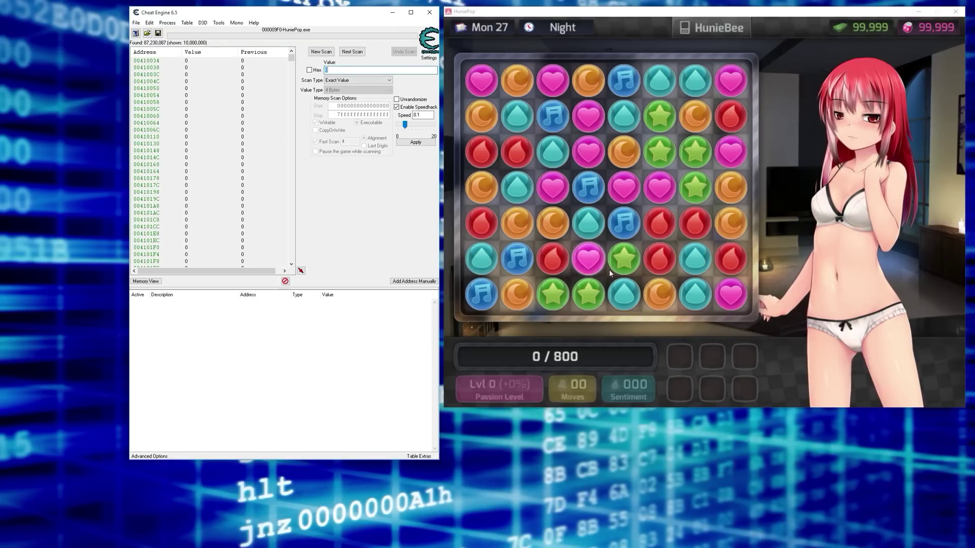
Make a drop match in the game and run an Increased value next scan.
drag(733, 264, 733, 219)
click(350, 81)
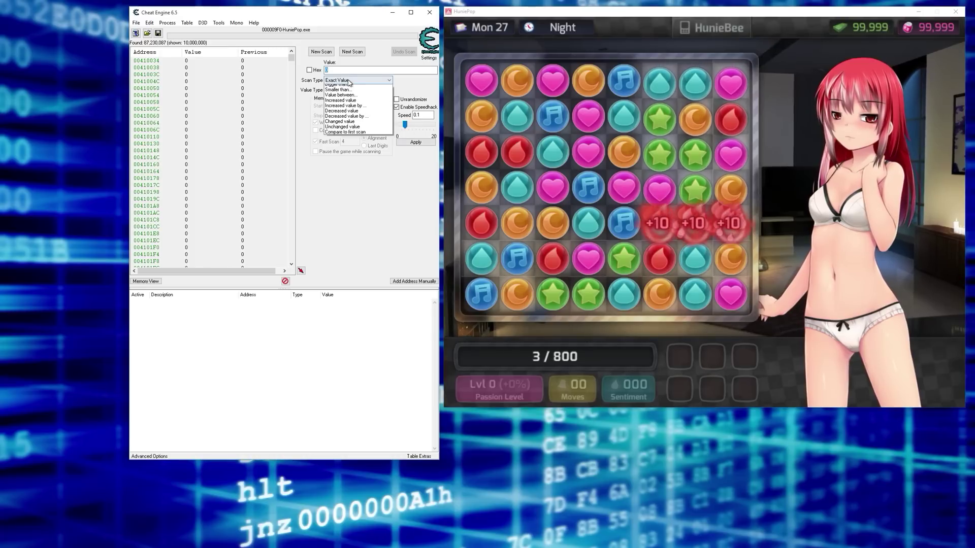
click(341, 100)
click(350, 54)
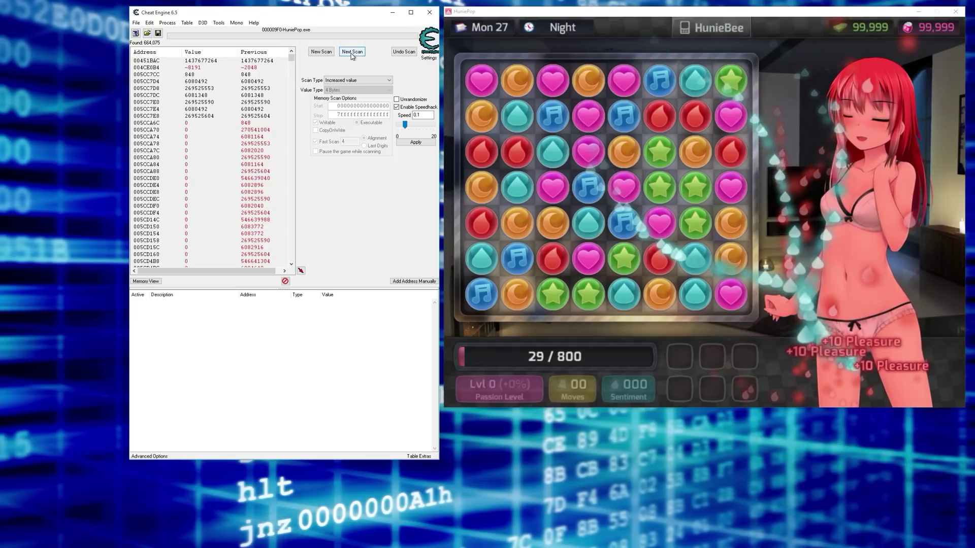
Repeat Decreased value next scans until only 5 candidate addresses remain.
click(345, 80)
click(355, 123)
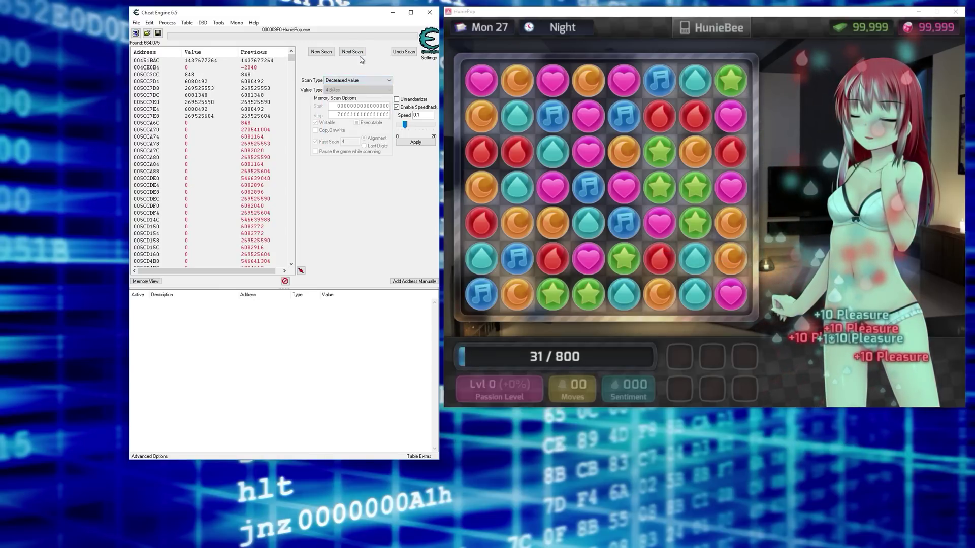
click(350, 53)
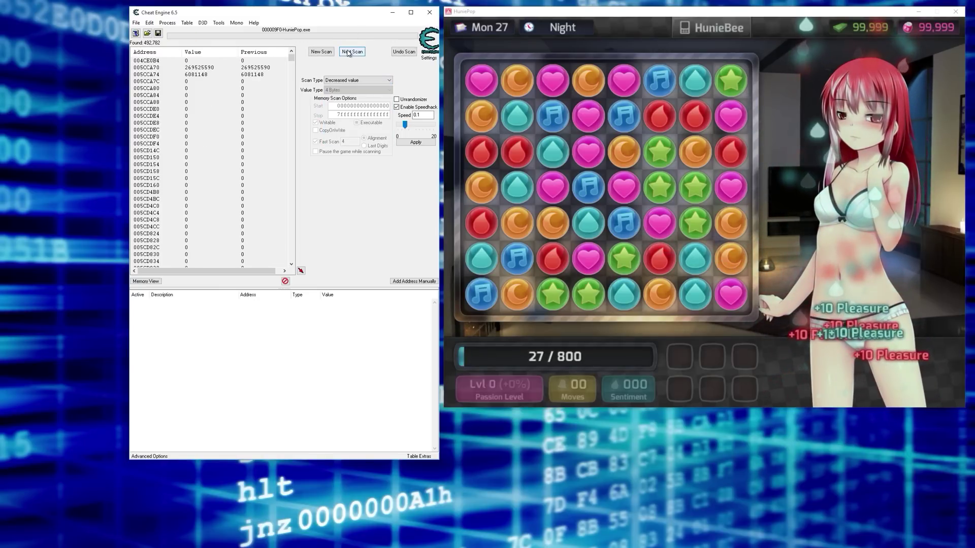
click(350, 53)
click(349, 53)
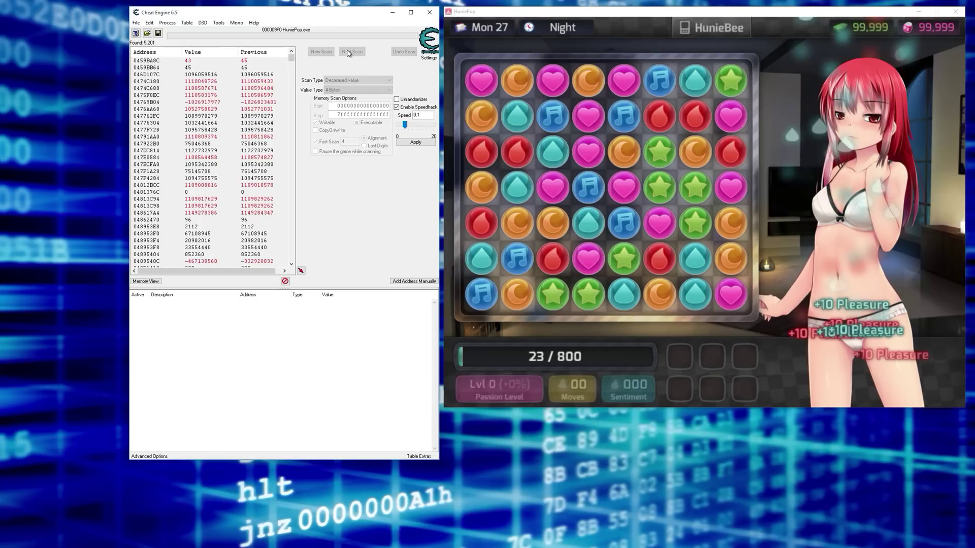
click(352, 52)
click(354, 53)
click(353, 53)
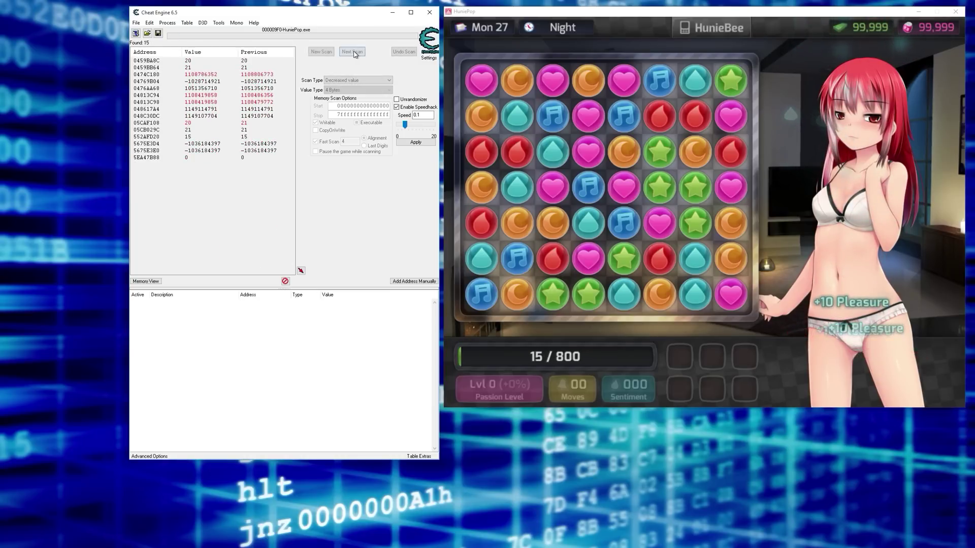
click(354, 53)
click(354, 53)
click(354, 53)
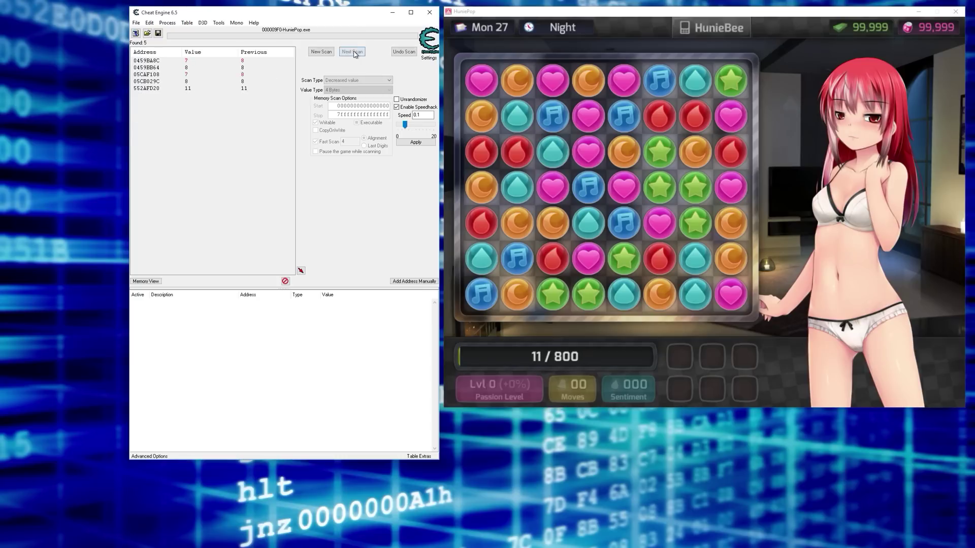
click(353, 52)
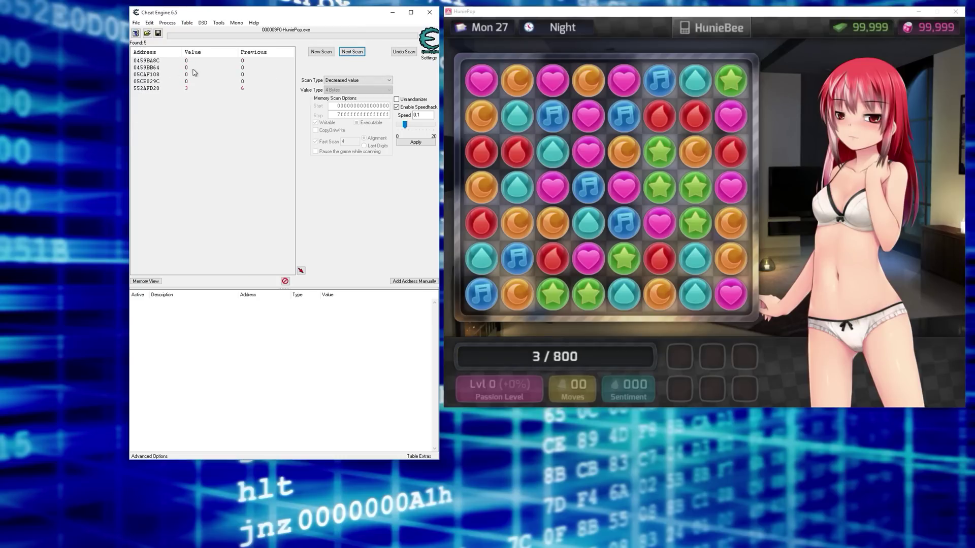
Add address 552AFD20 to the table and confirm it tracks the score after a note match.
click(148, 90)
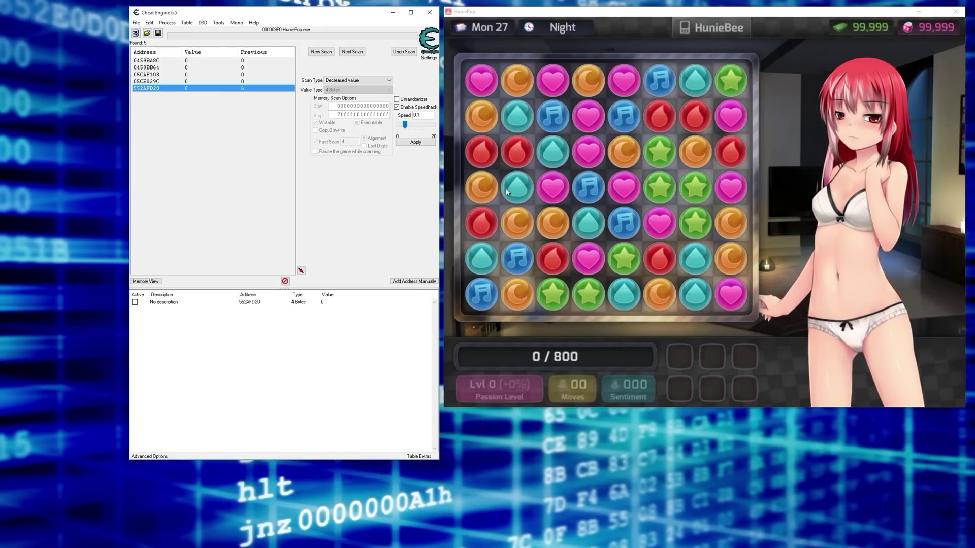
drag(596, 184, 586, 117)
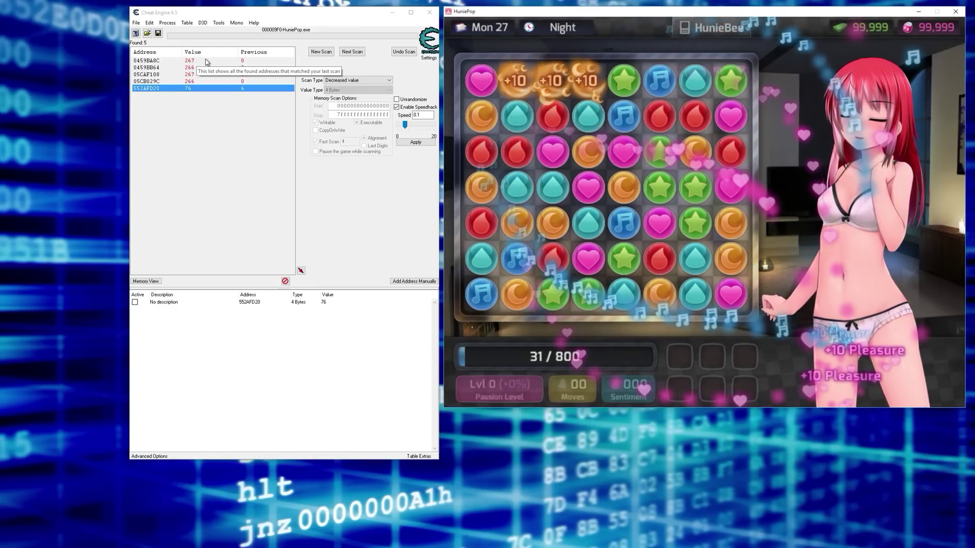
click(192, 91)
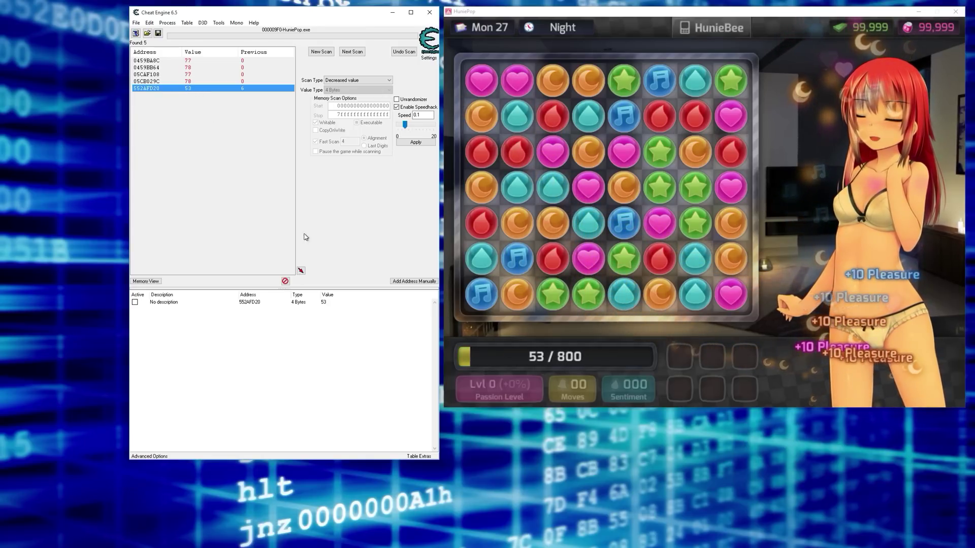
click(330, 303)
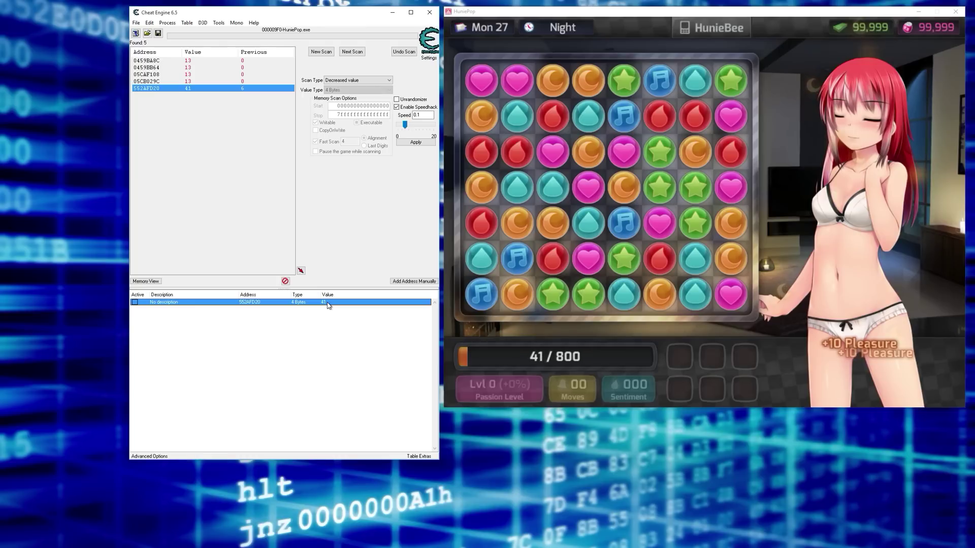
Change the score entry's value to a larger number, then disable the speedhack.
double_click(328, 303)
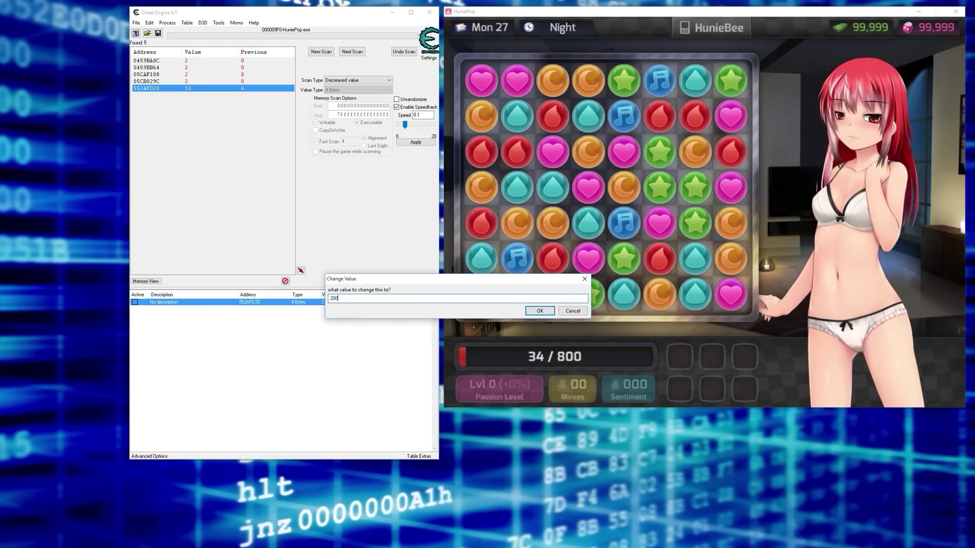
click(540, 310)
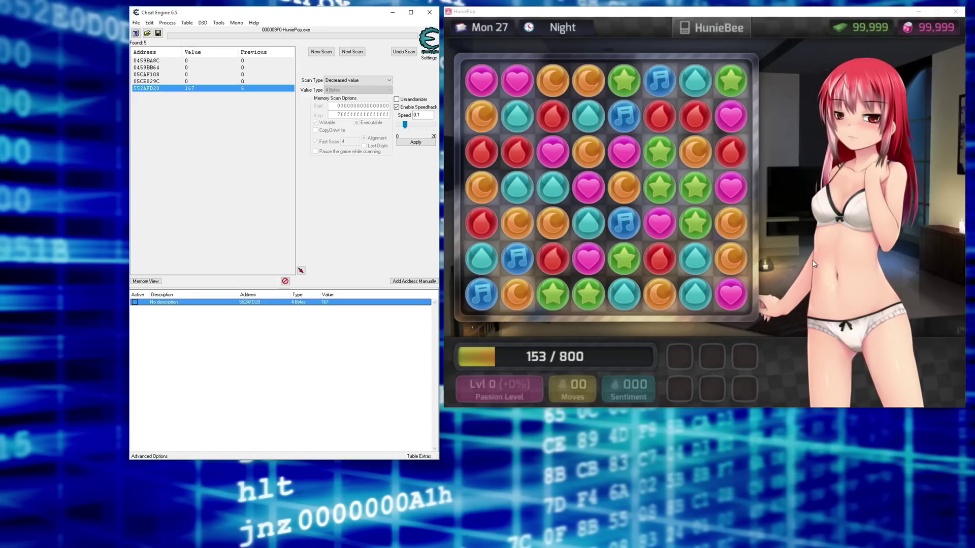
click(396, 107)
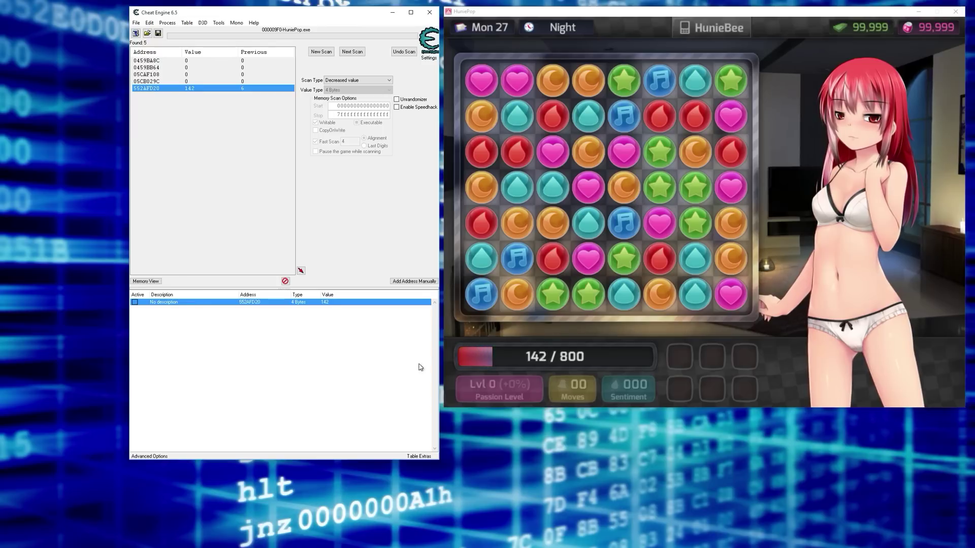
right_click(324, 301)
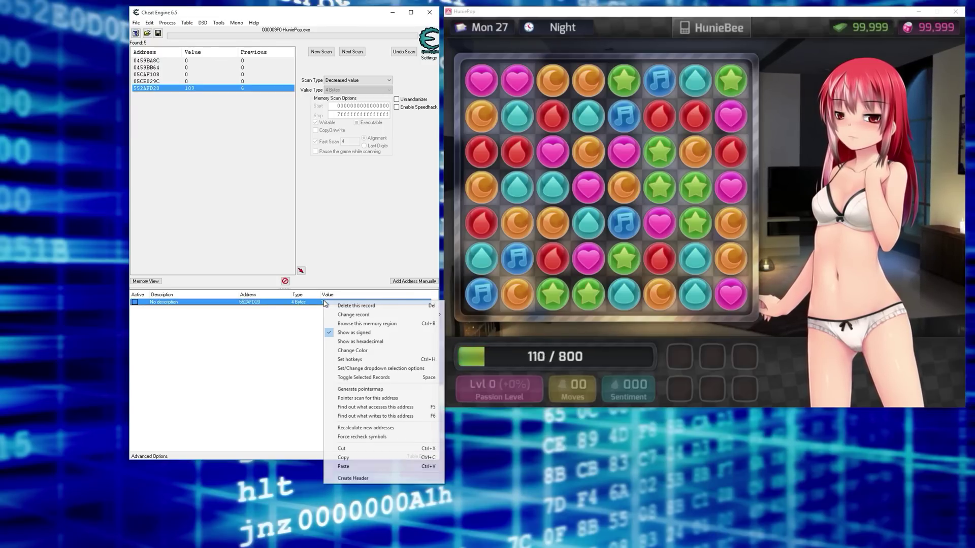
List instructions accessing 552AFD20 and inspect them from 05AC4395 up to 05AC5D6E.
click(376, 408)
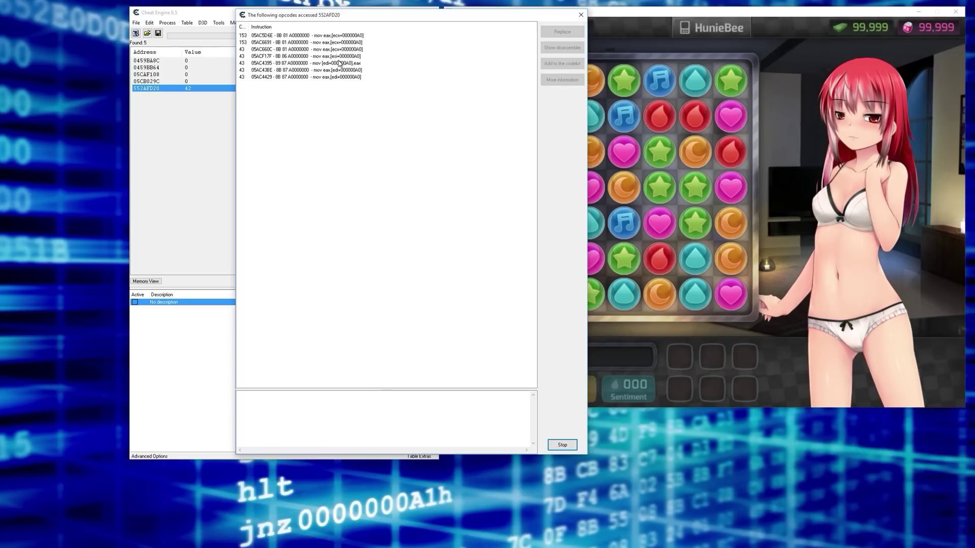
click(359, 64)
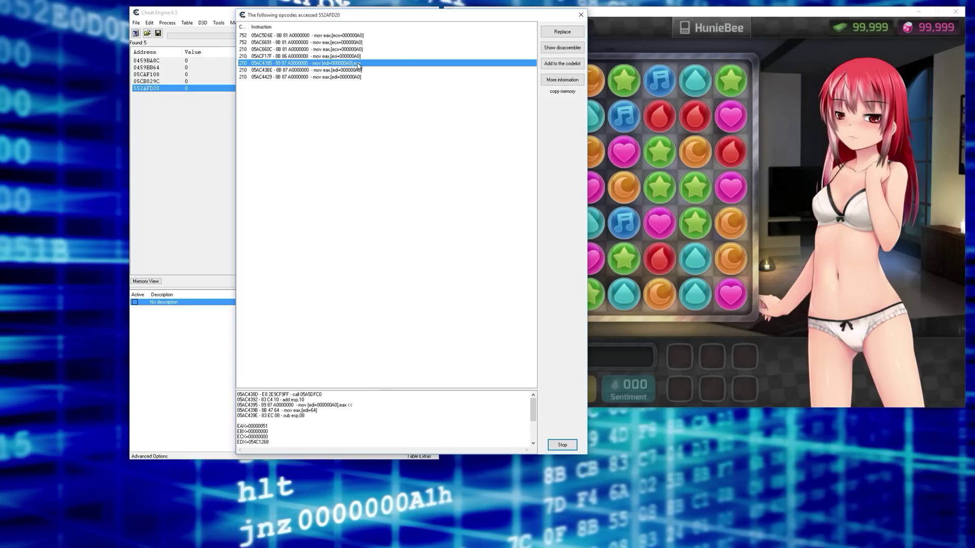
click(357, 56)
click(358, 49)
click(360, 42)
click(363, 36)
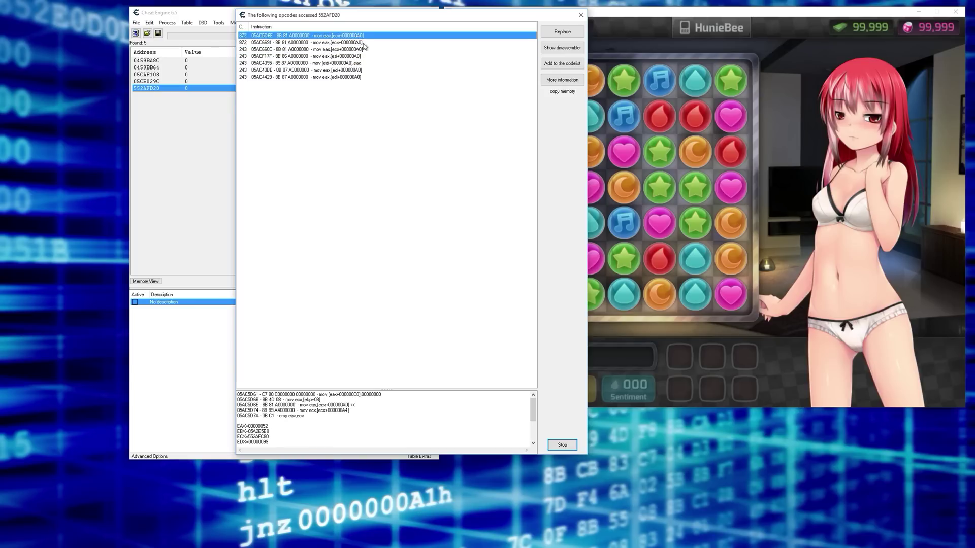
Move the instruction list aside and inspect entries including 05AC43BE, 05ACC749 and 05ACF17F.
drag(365, 25, 639, 20)
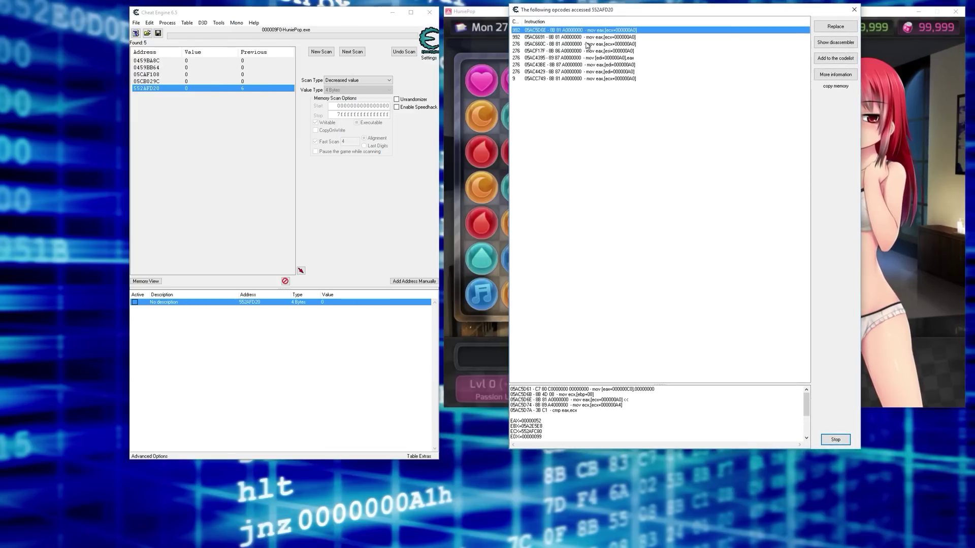
click(619, 37)
click(620, 44)
click(620, 50)
click(622, 65)
click(623, 72)
click(623, 79)
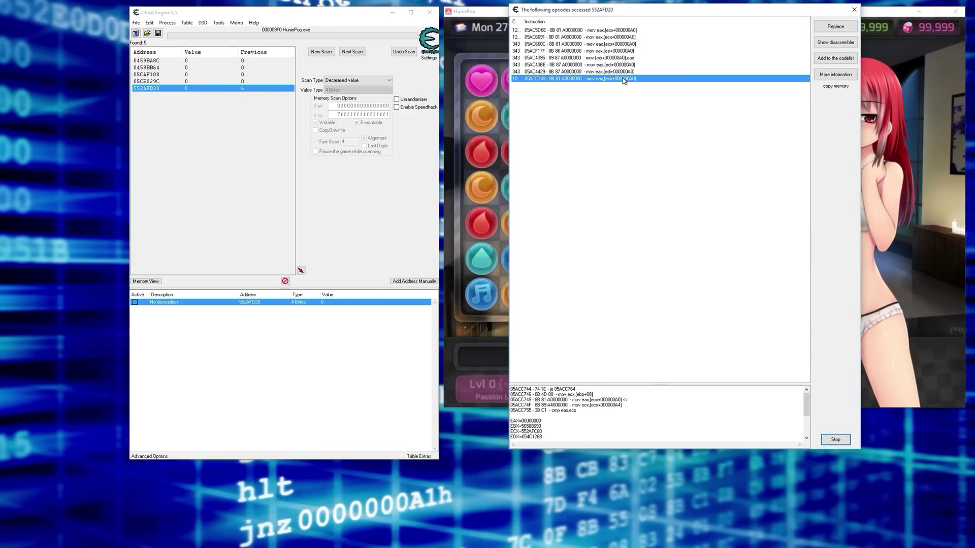
click(627, 30)
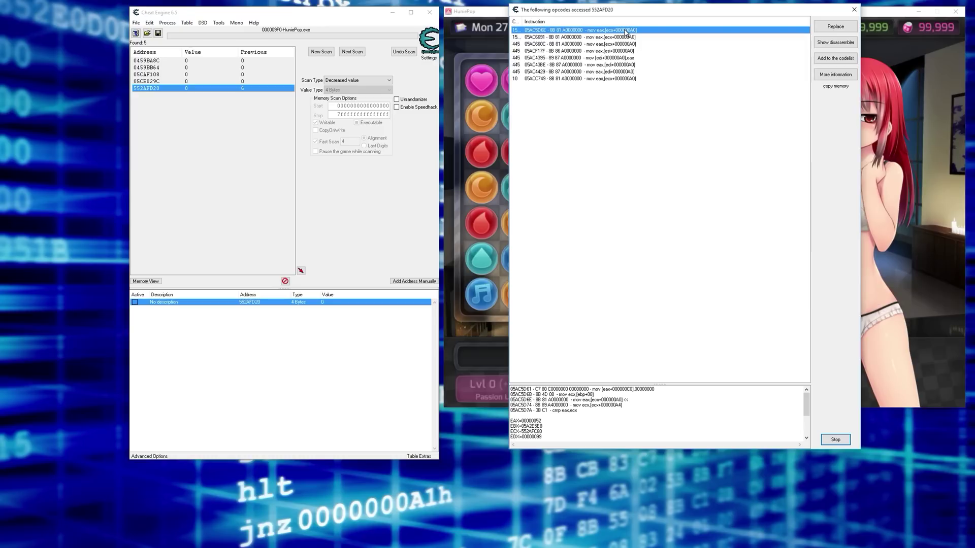
drag(625, 9, 592, 13)
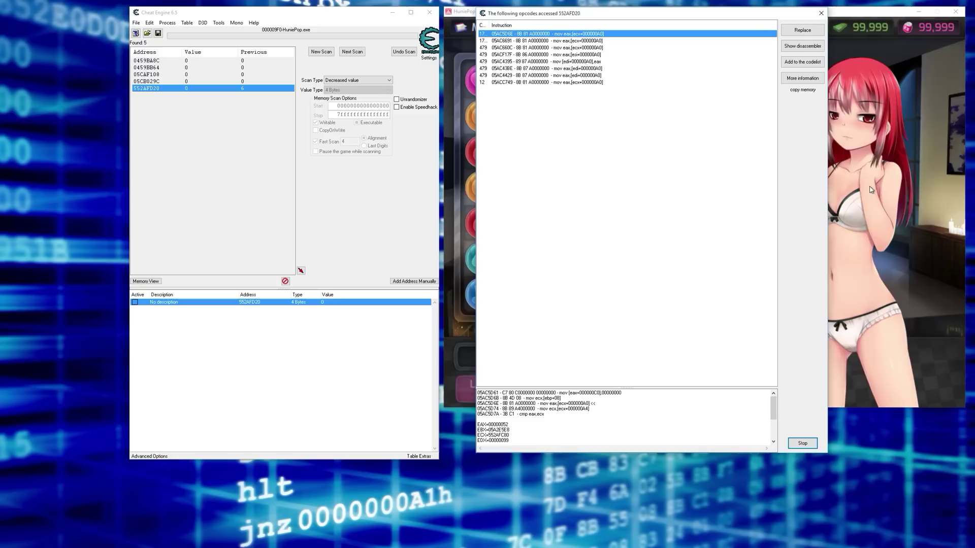
click(584, 41)
click(584, 47)
click(583, 54)
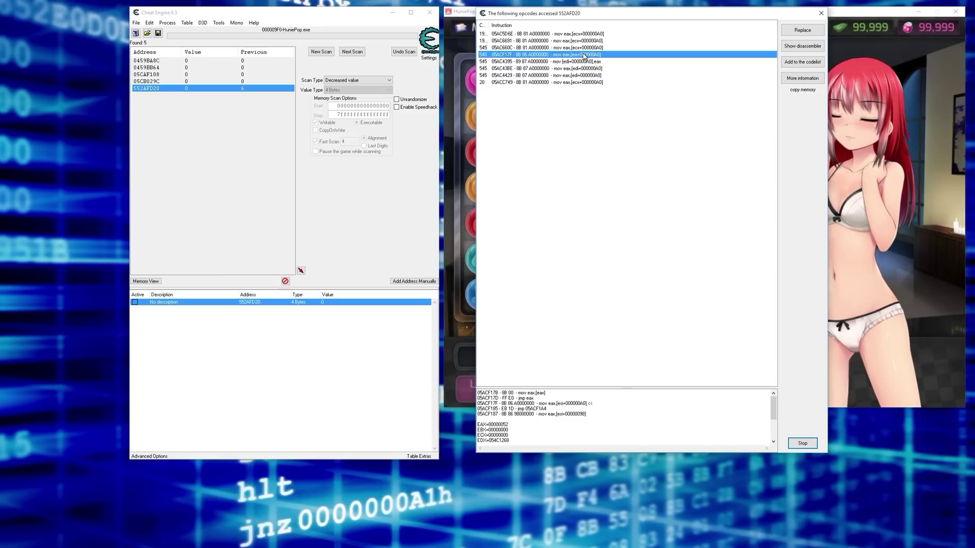
click(584, 34)
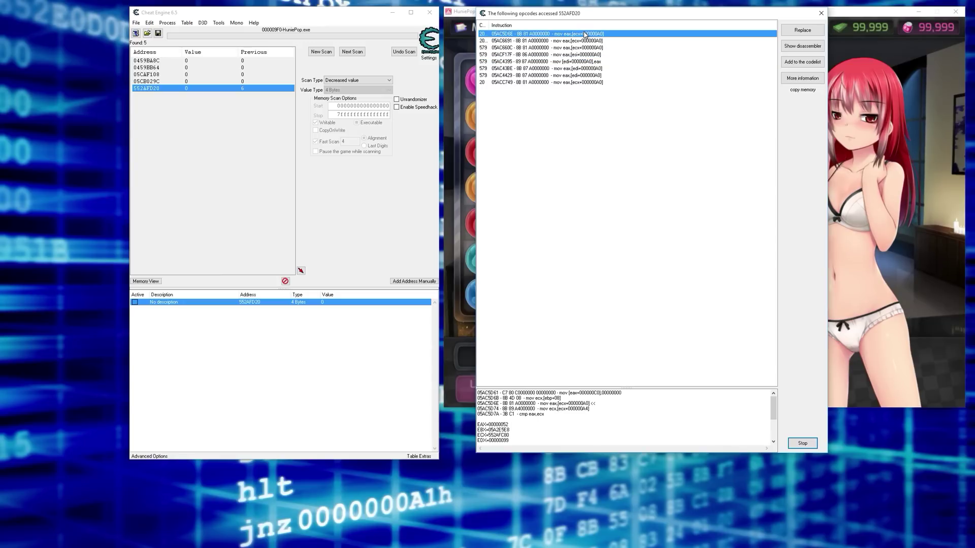